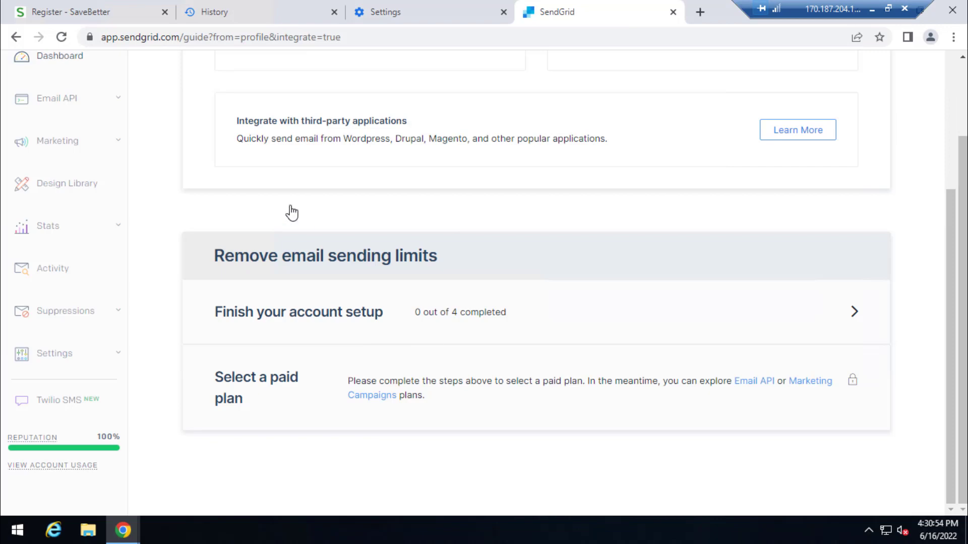
- Load the pasted SendGrid confirmation link to confirm the account email address
scroll(292, 212, up, 8)
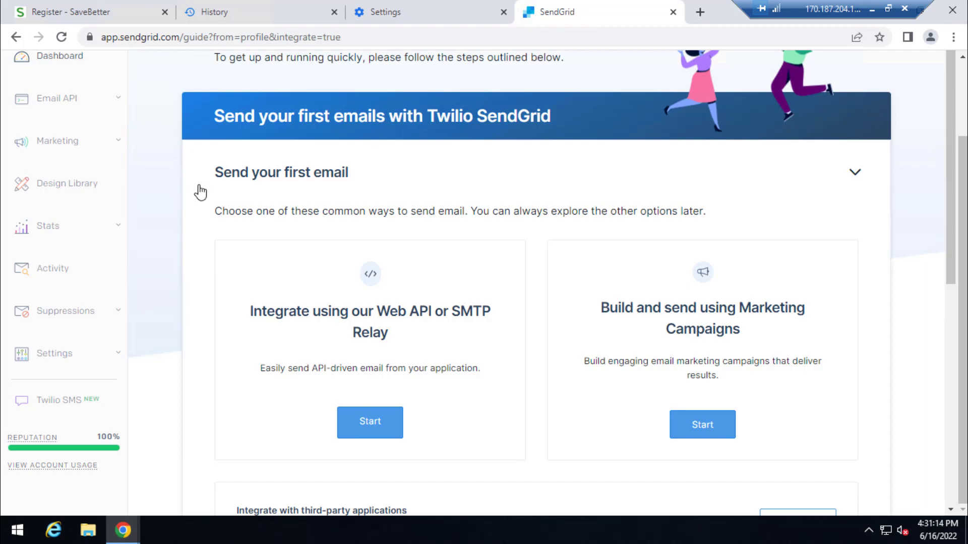
scroll(201, 192, up, 2)
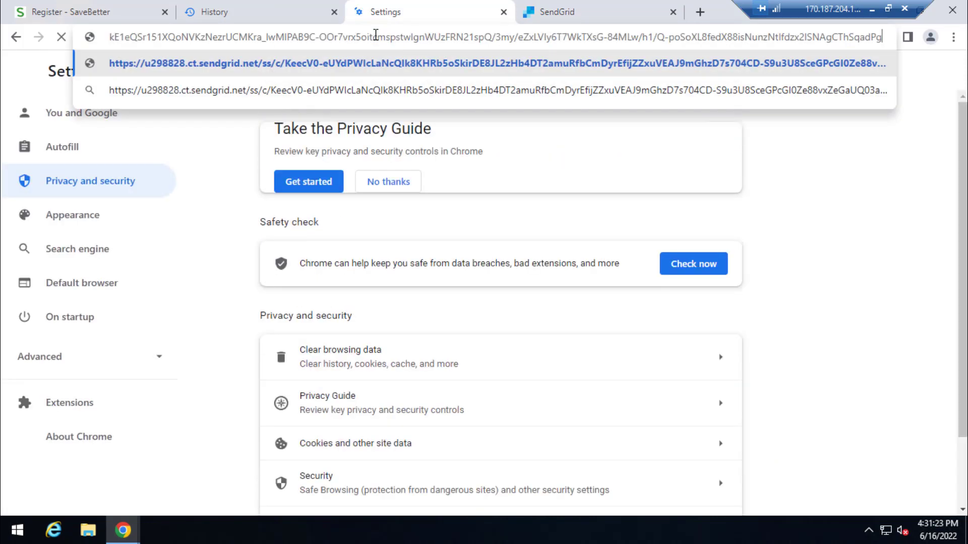
key(Return)
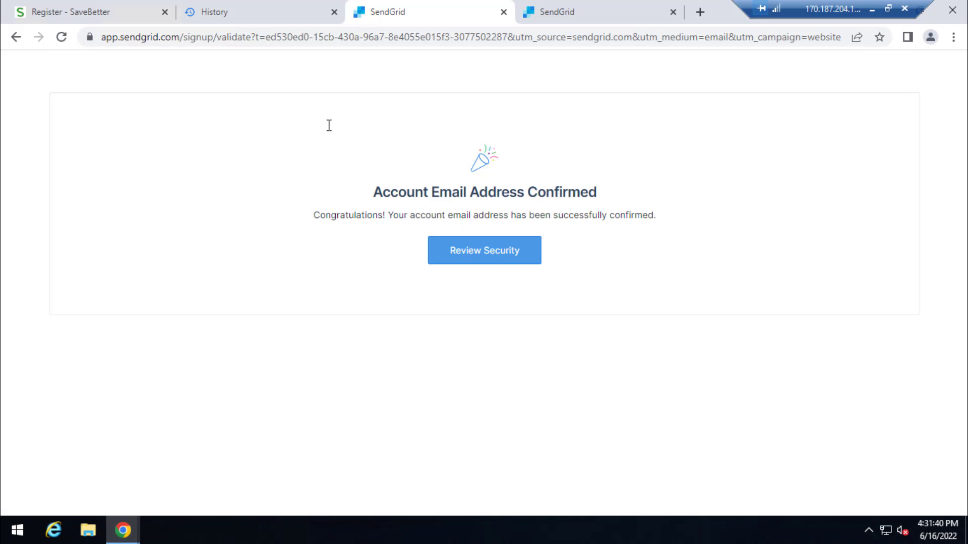
- Check the email confirmation message and go on to the Security Checkup page
drag(262, 222, 677, 230)
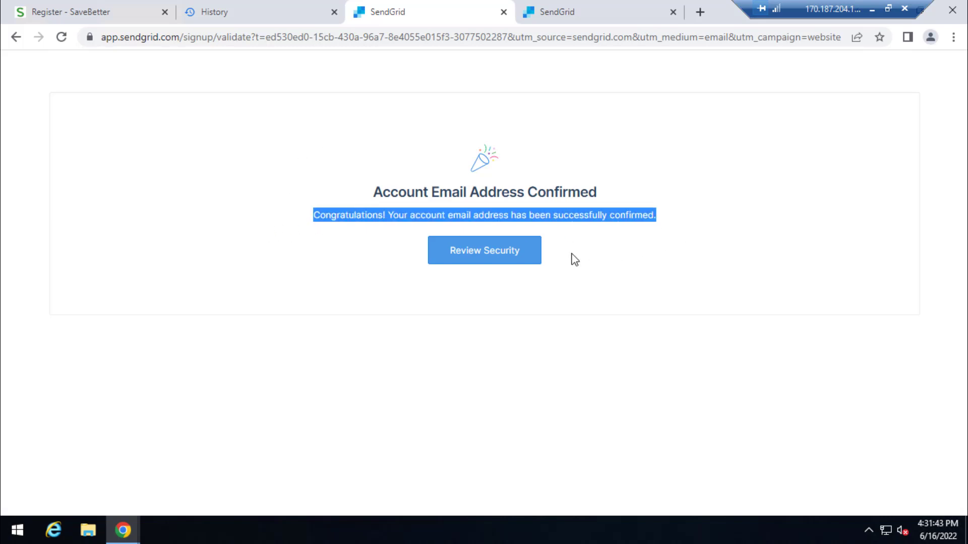
click(551, 258)
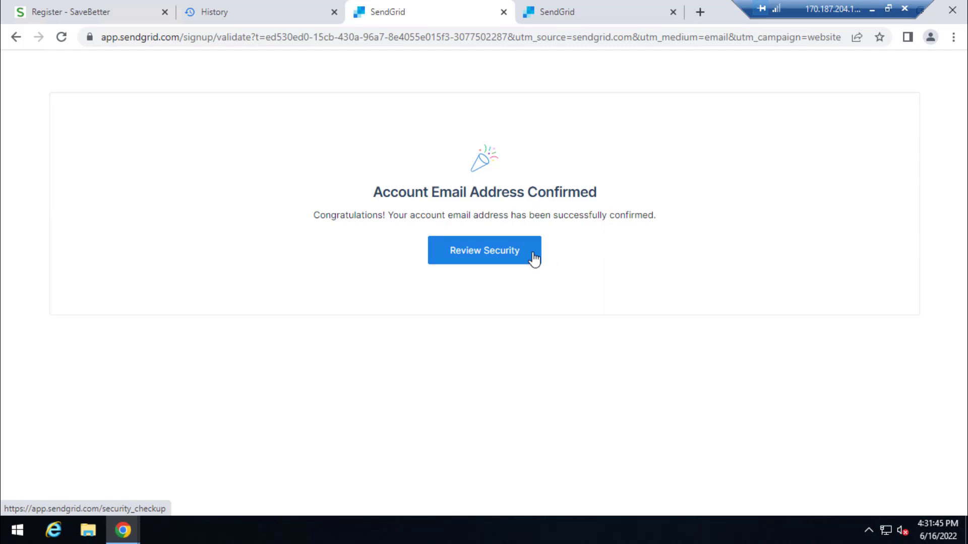
click(534, 259)
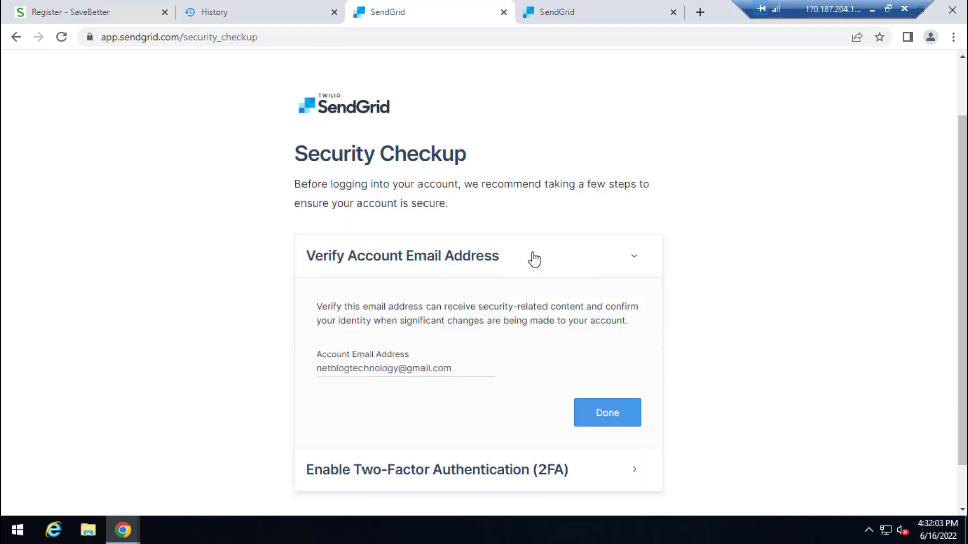
- Mark Verify Account Email Address as done and continue to the Twilio SendGrid dashboard
scroll(535, 260, down, 1)
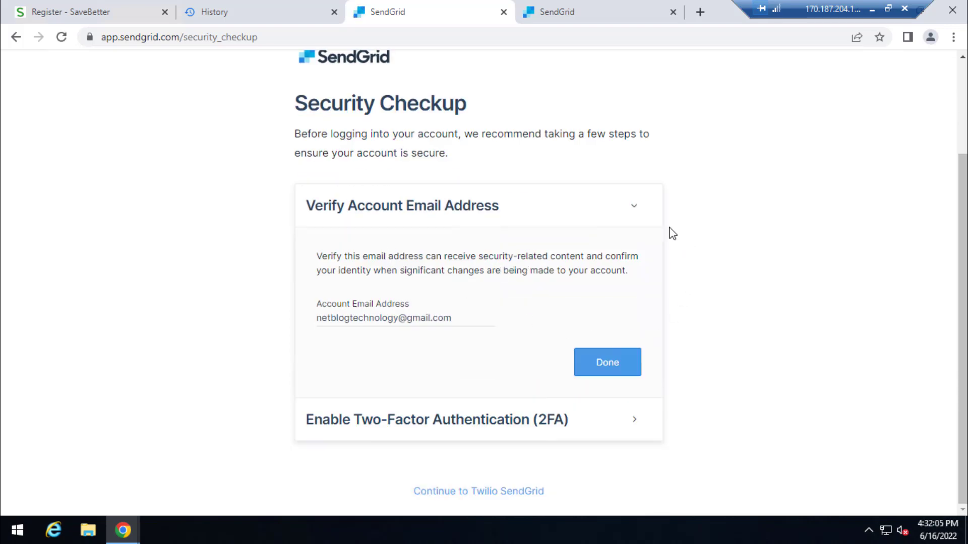
click(635, 212)
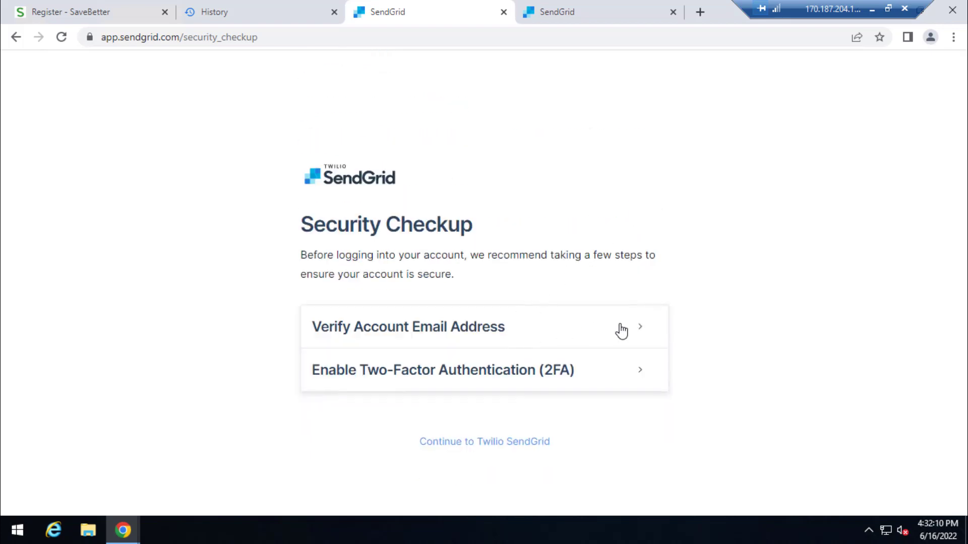
click(622, 331)
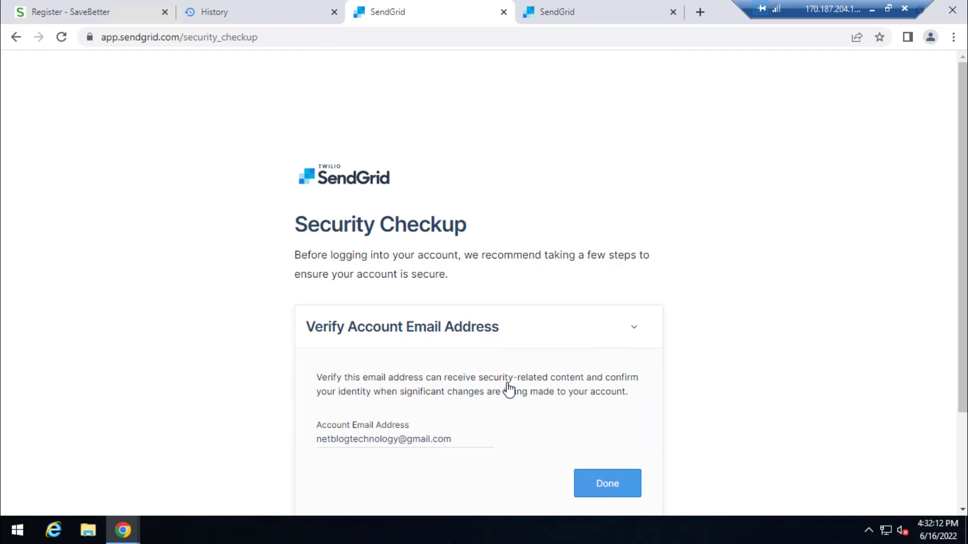
scroll(508, 389, down, 2)
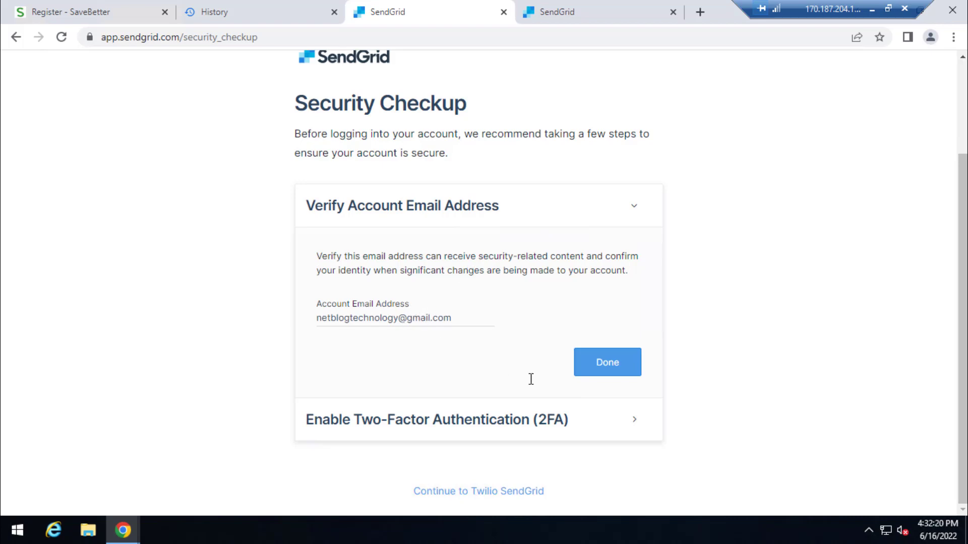
click(623, 369)
click(623, 370)
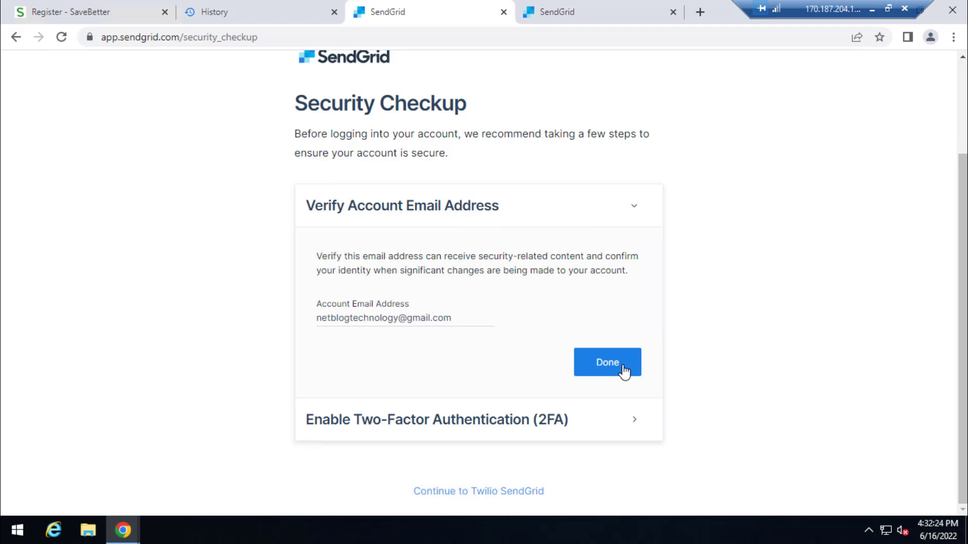
click(623, 369)
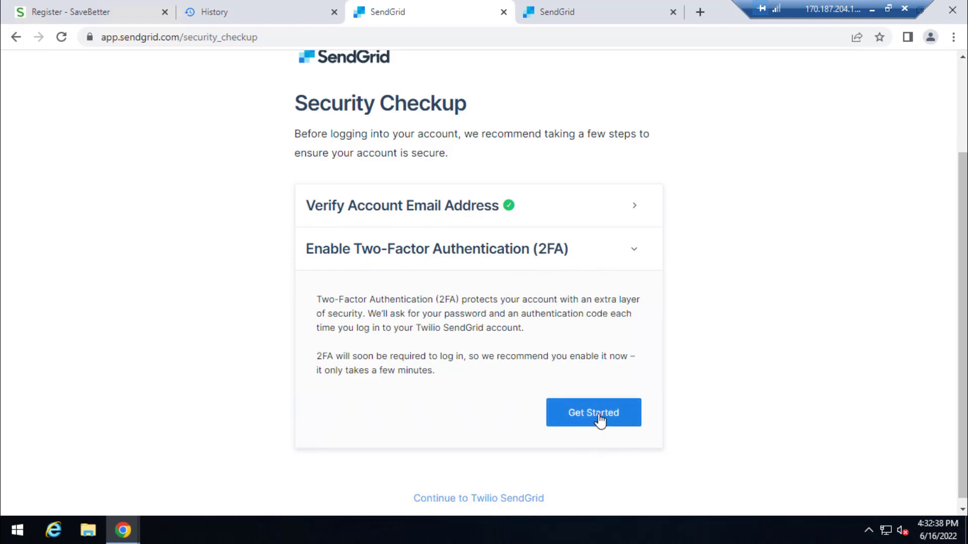
click(484, 500)
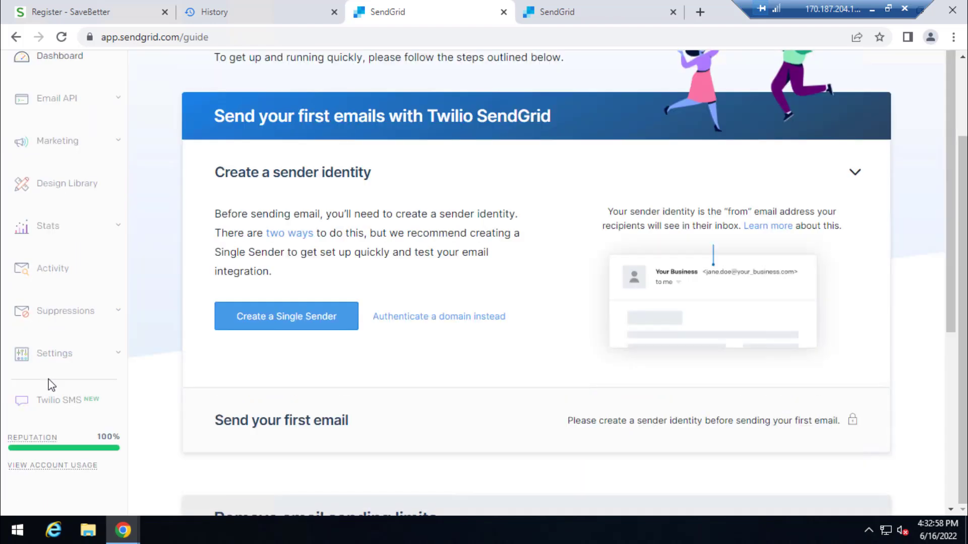
- Open View Account Usage to see the Email API Free 100 and Marketing Campaigns plans
scroll(50, 385, up, 2)
scroll(50, 384, down, 2)
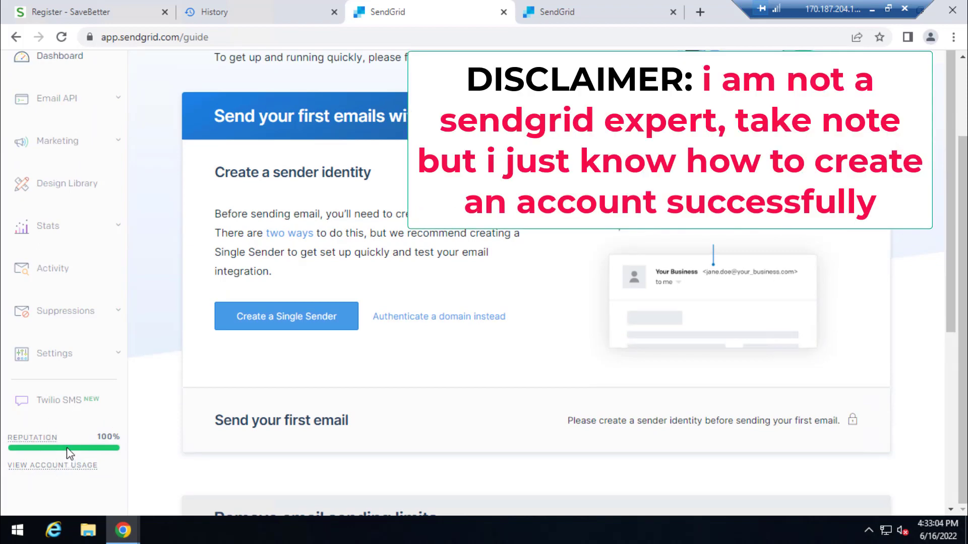
mouse_move(75, 442)
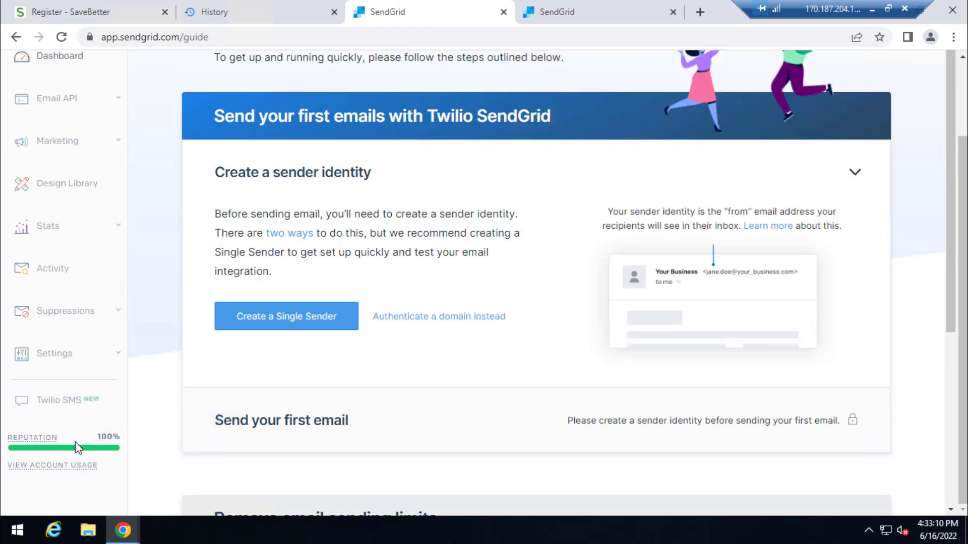
click(44, 467)
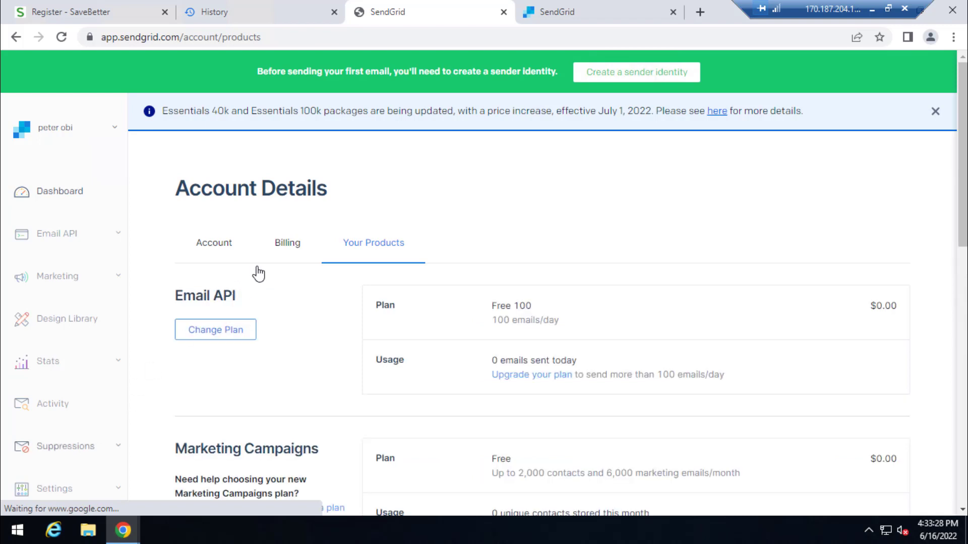
- In Billing, save a Mastercard and a California billing address as the payment method
click(297, 250)
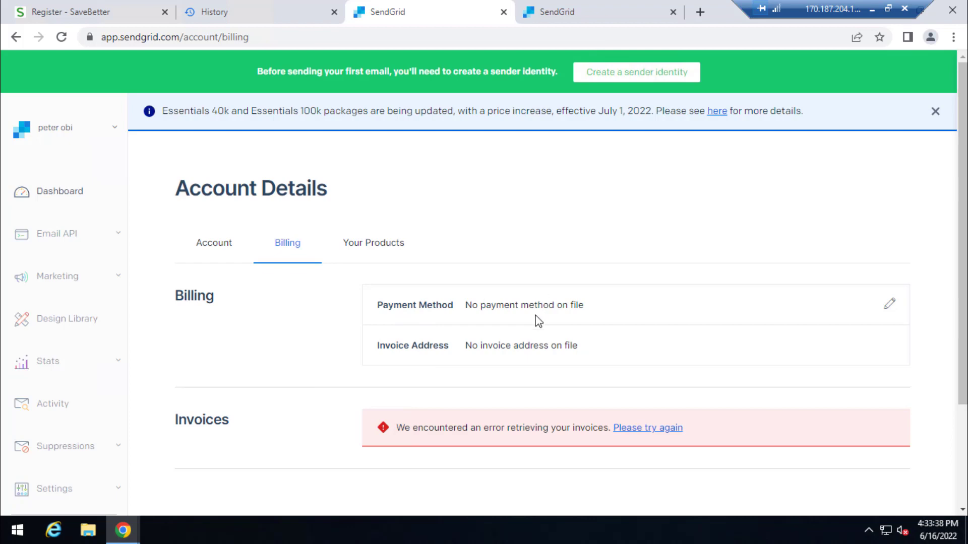
click(890, 307)
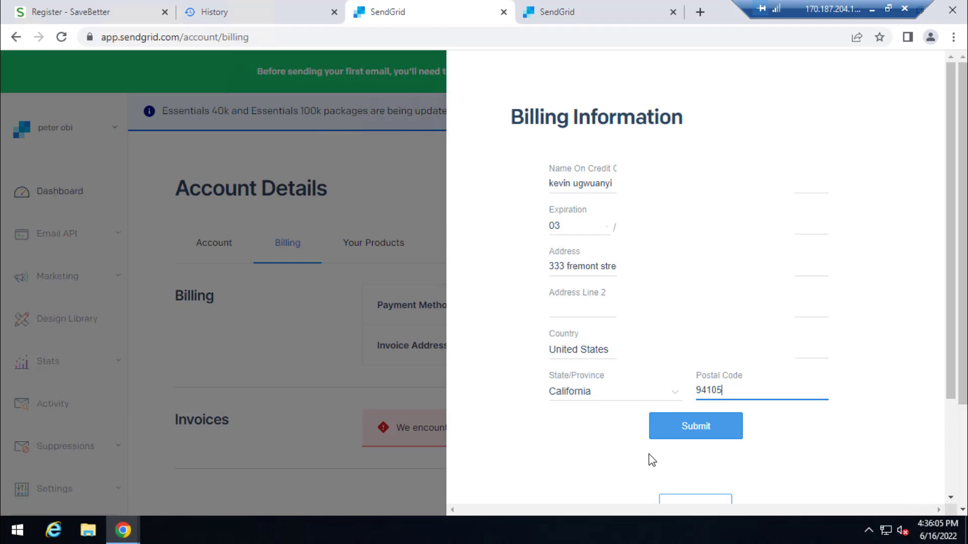
scroll(652, 453, down, 3)
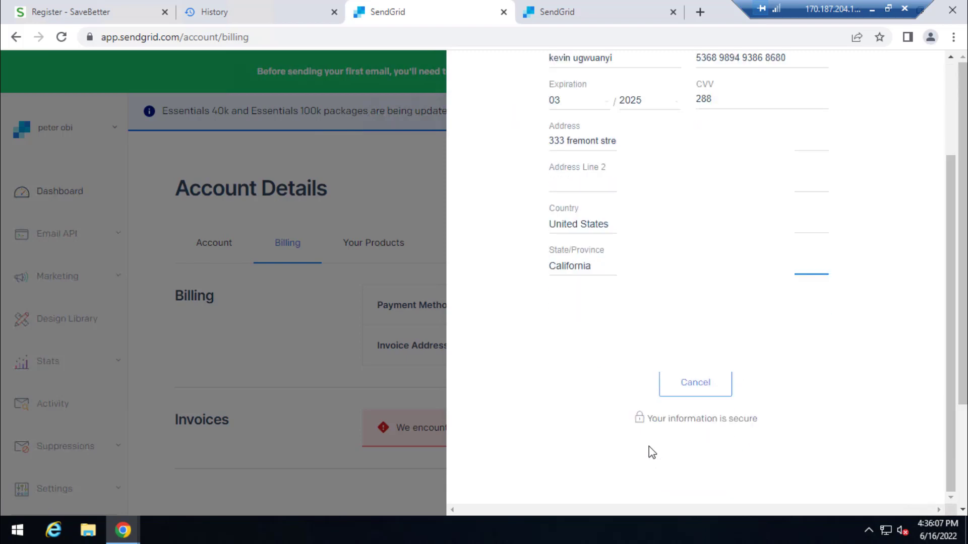
scroll(652, 453, up, 3)
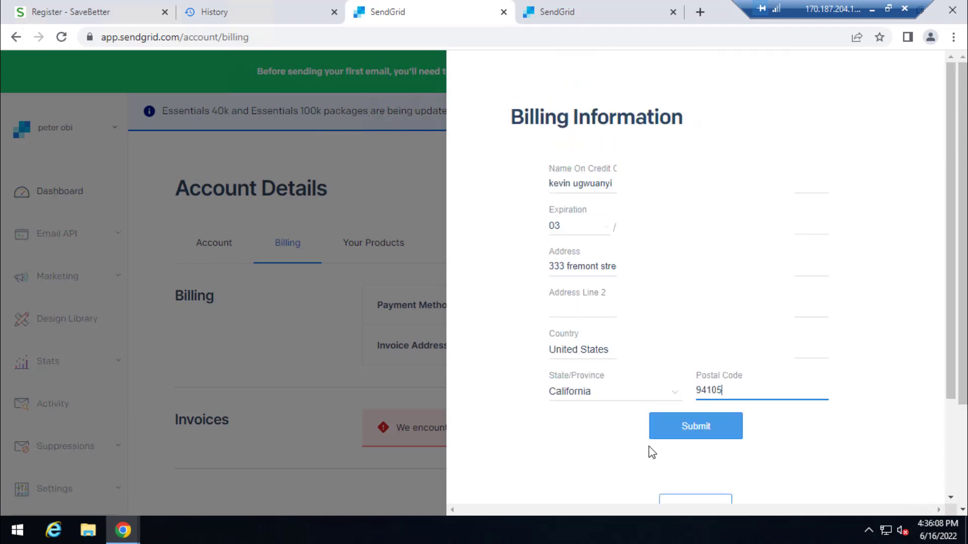
click(676, 438)
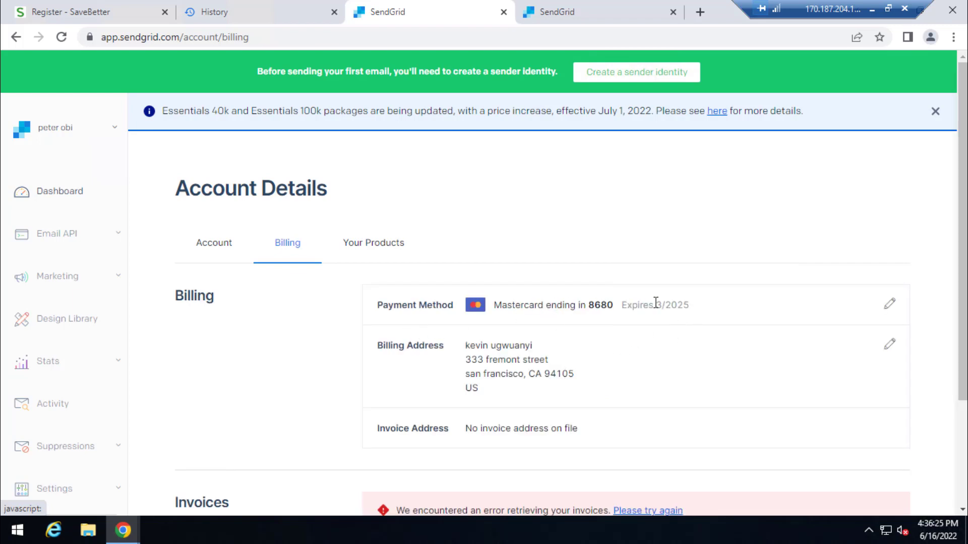
- Check the saved Mastercard details, its 3/2025 expiry date and the billing address
drag(719, 311, 577, 329)
click(578, 329)
drag(654, 304, 619, 306)
drag(570, 344, 517, 402)
click(516, 402)
- Verify the payment-updated confirmation banner and return to the SendGrid dashboard
scroll(517, 402, down, 3)
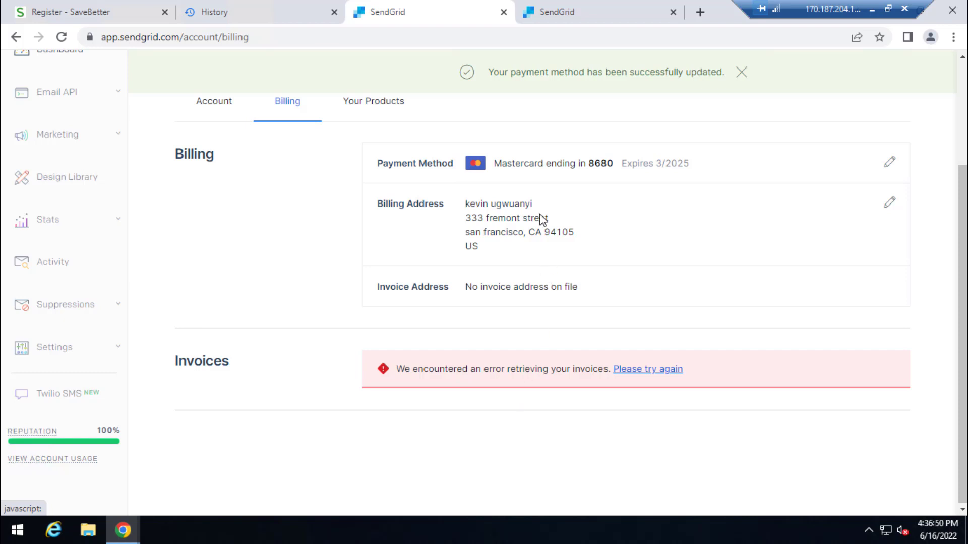
drag(482, 72, 750, 82)
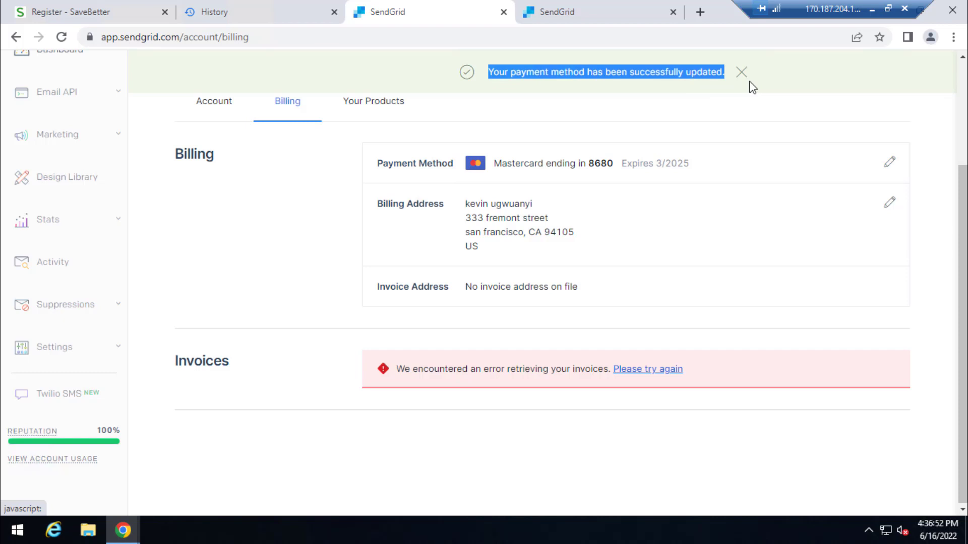
click(714, 108)
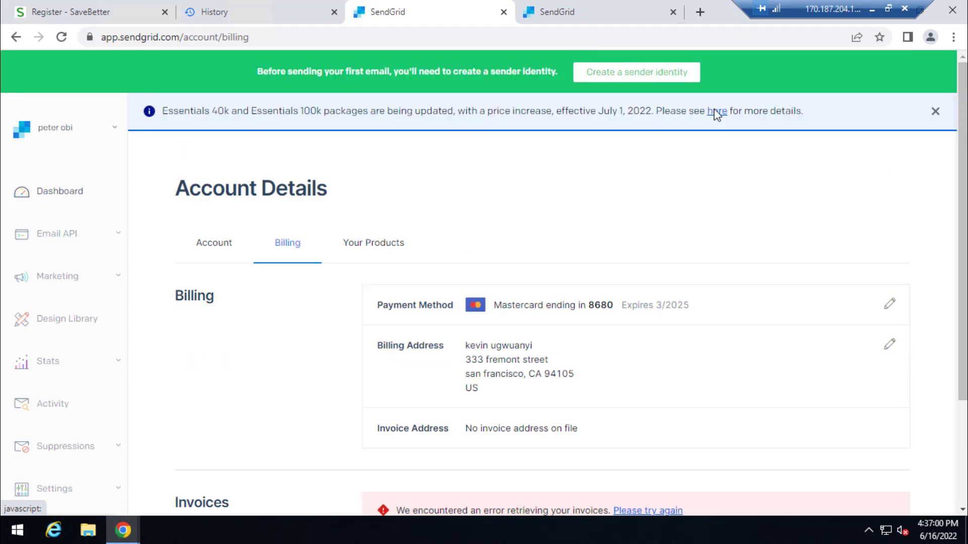
click(67, 196)
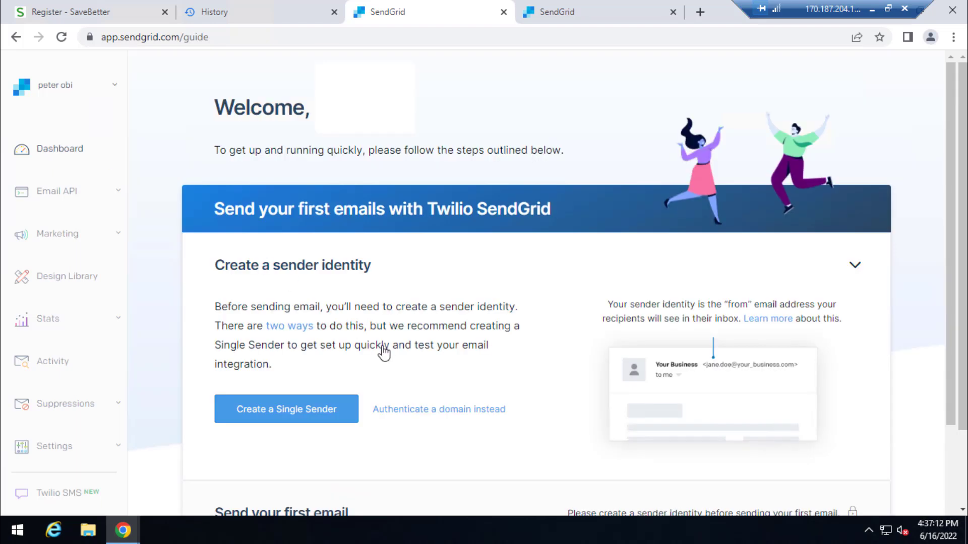
- Scroll the Welcome guide and open View Account Usage to reach the Your Products tab
scroll(383, 352, down, 5)
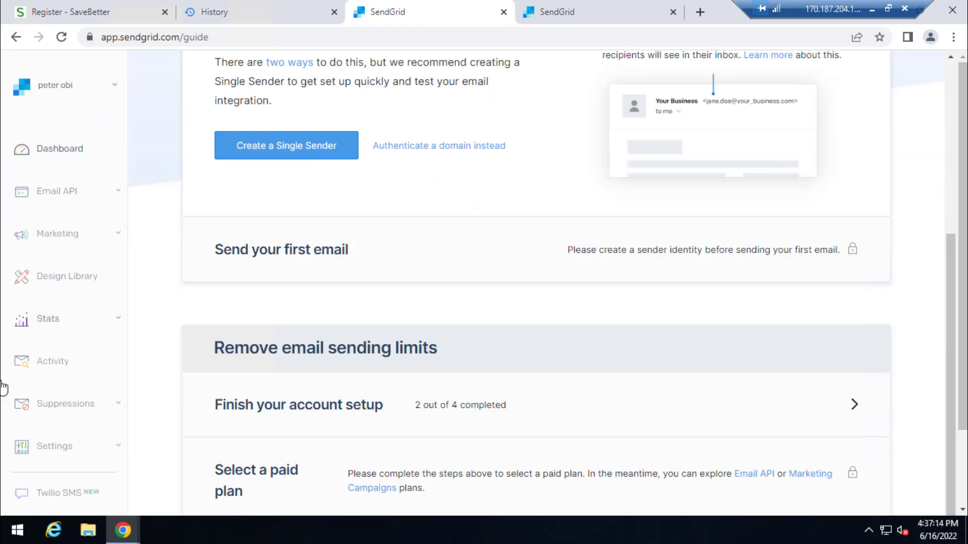
scroll(2, 387, down, 2)
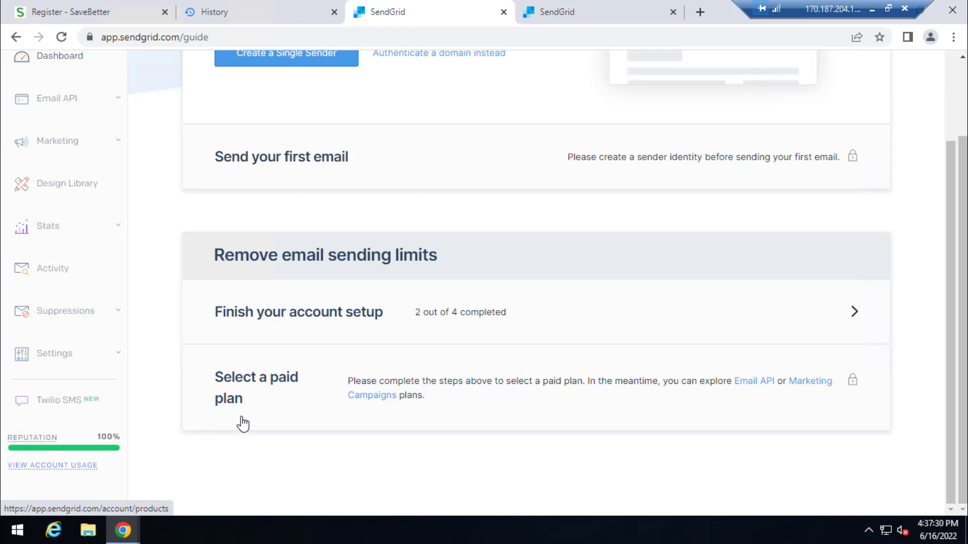
click(81, 466)
click(60, 468)
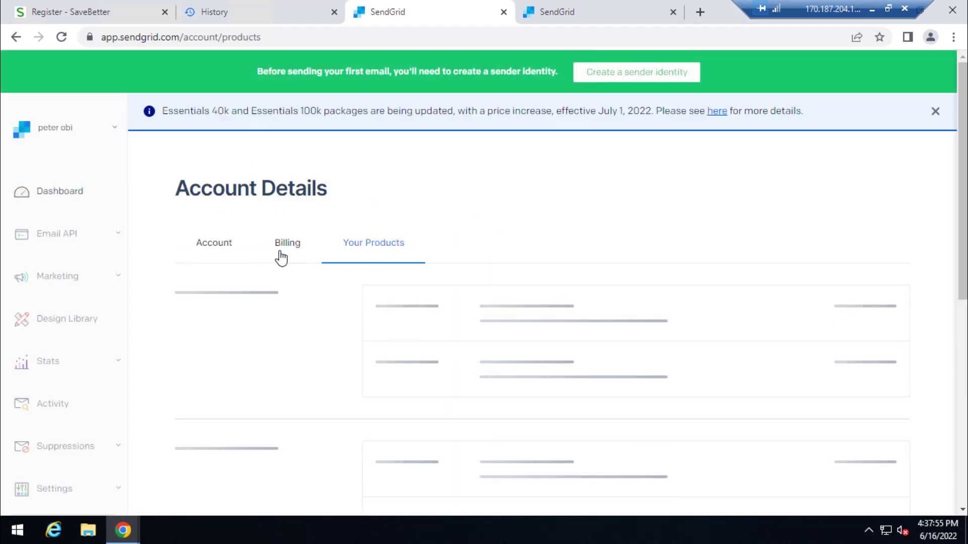
- Switch to the Billing tab and review the Mastercard ending 8680 and the addresses
click(281, 257)
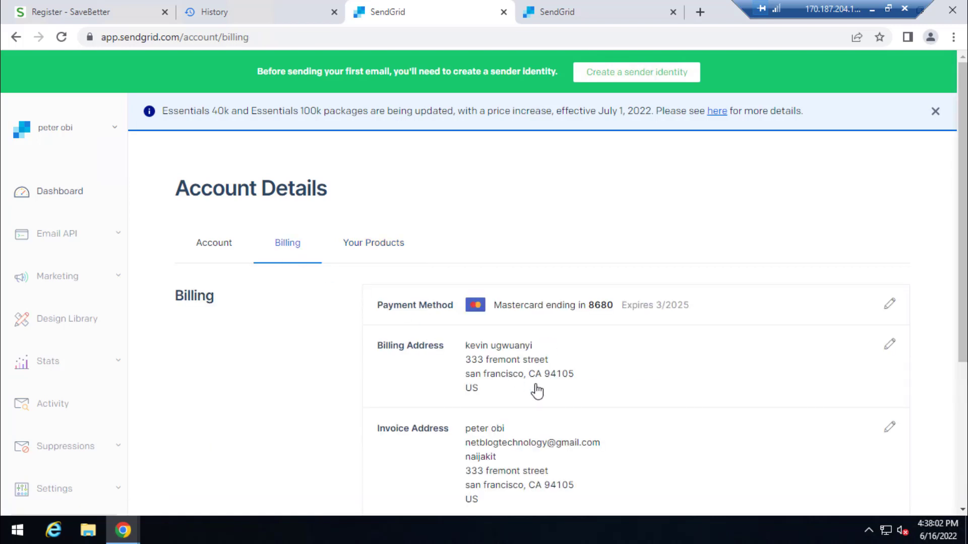
scroll(537, 391, down, 4)
scroll(536, 391, up, 4)
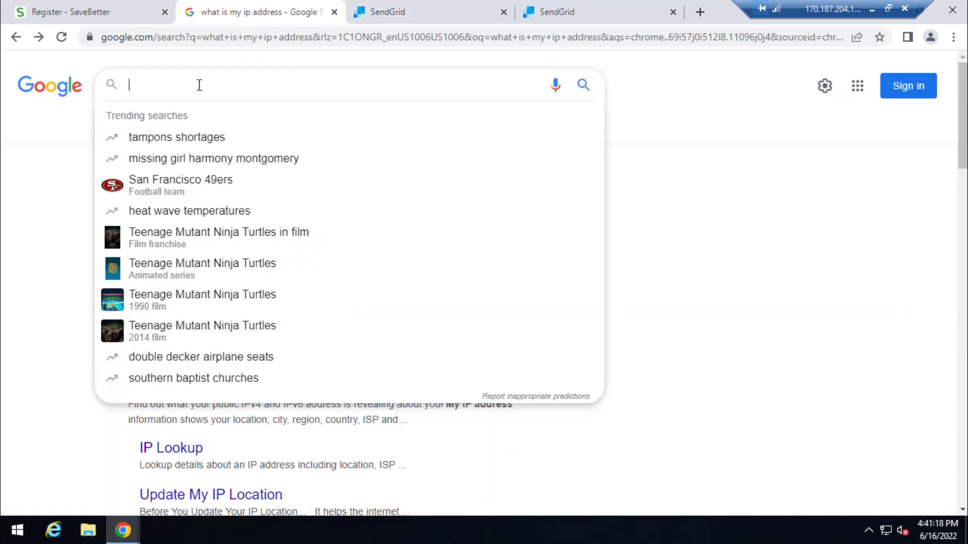
- Search Google for 'what is my country' and open the whatismycountry.com result
text(what i)
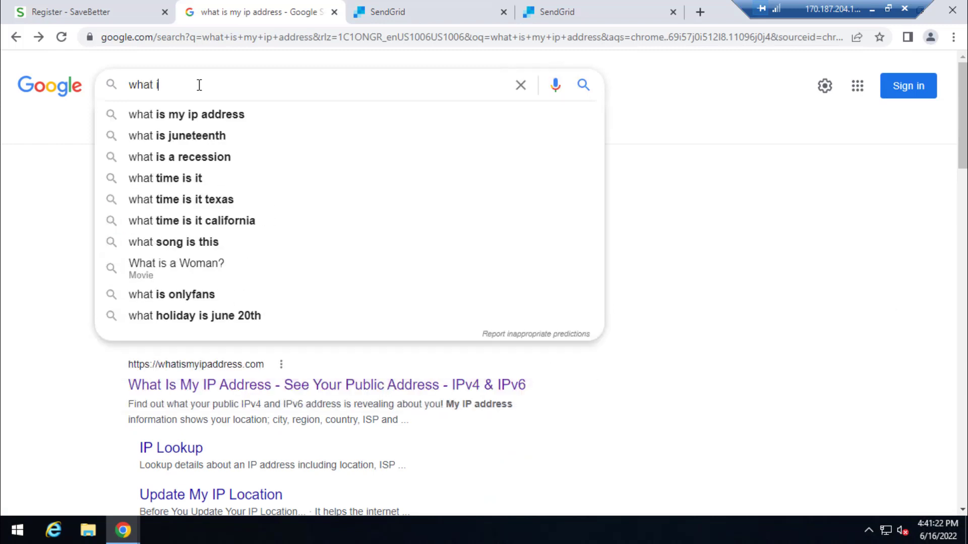
text(s my c)
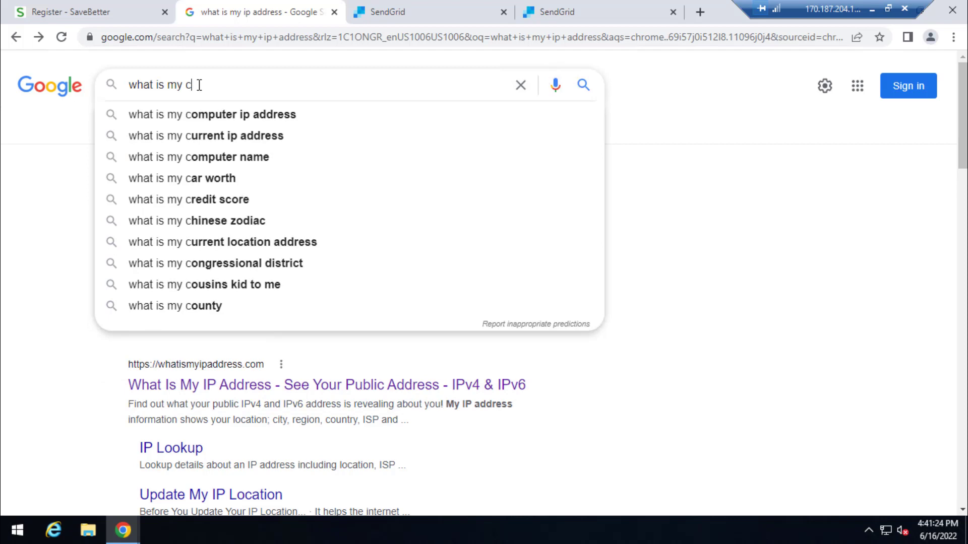
text(ountry)
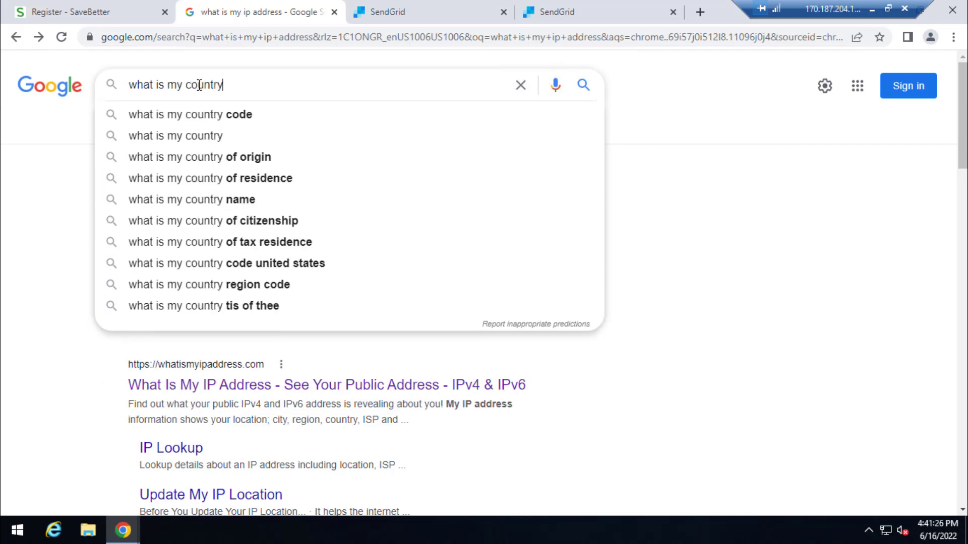
key(Return)
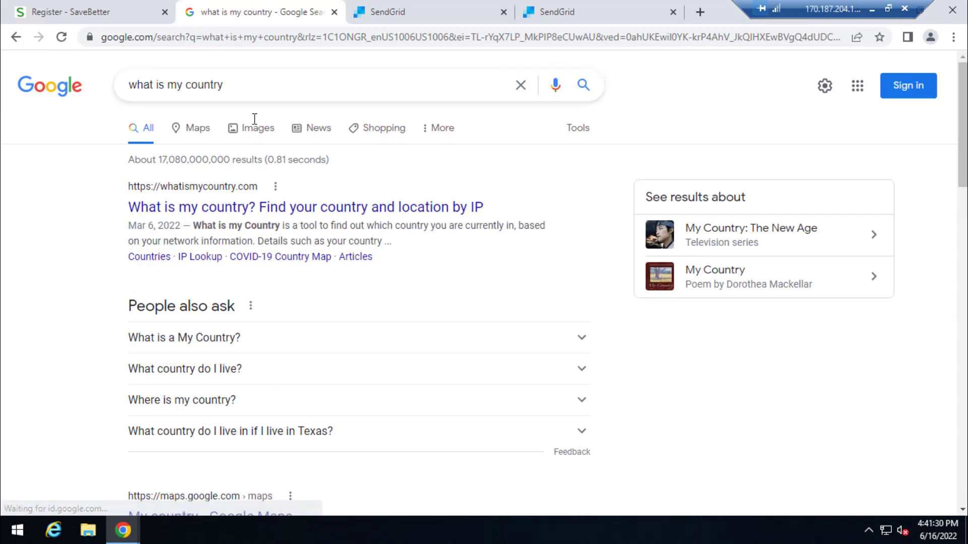
click(275, 217)
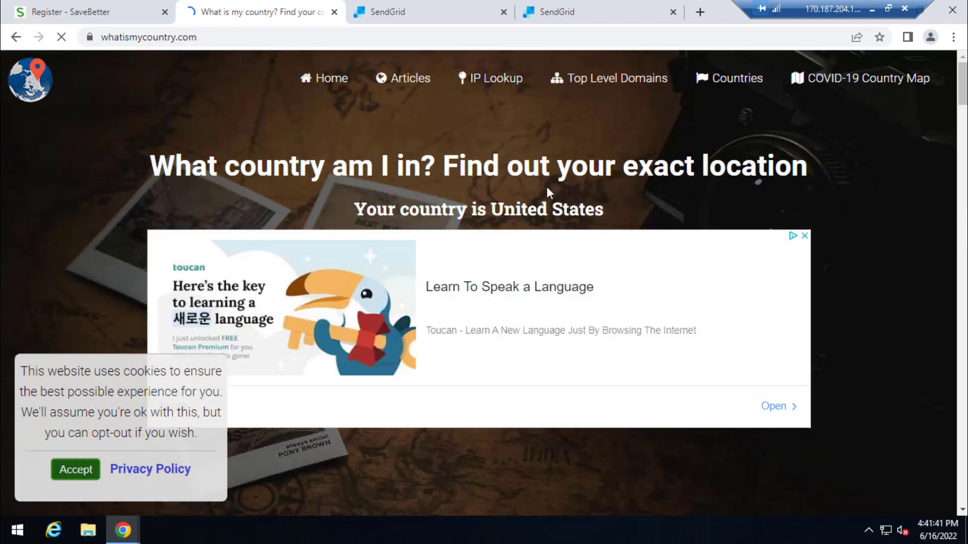
- Highlight the 'Your country is United States' line to confirm the detected location
triple_click(620, 211)
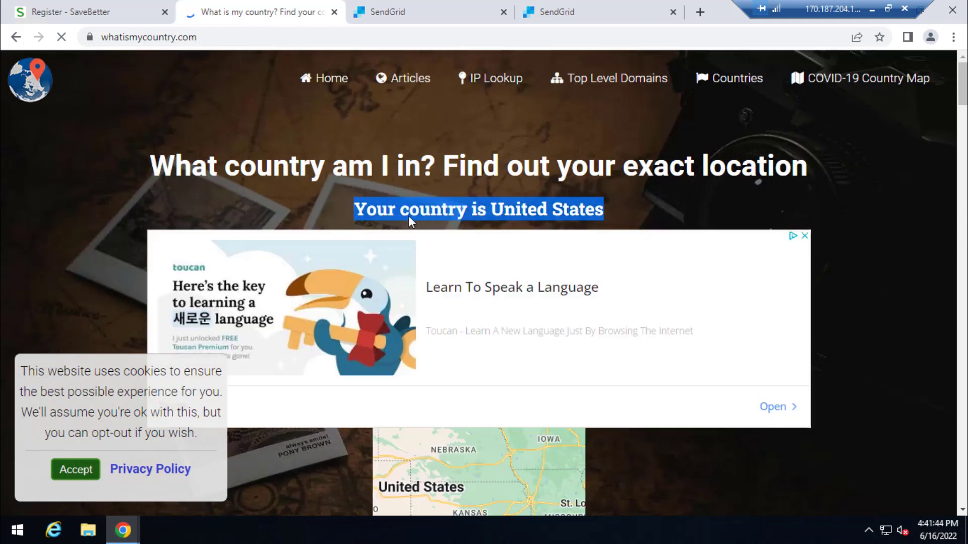
click(314, 210)
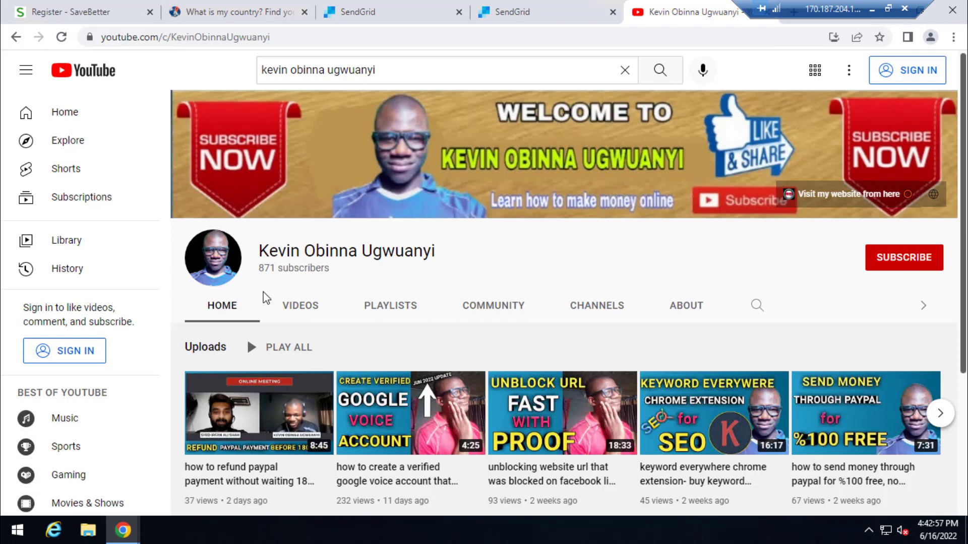
- Open the channel's VIDEOS tab and scroll through its uploaded videos
click(285, 306)
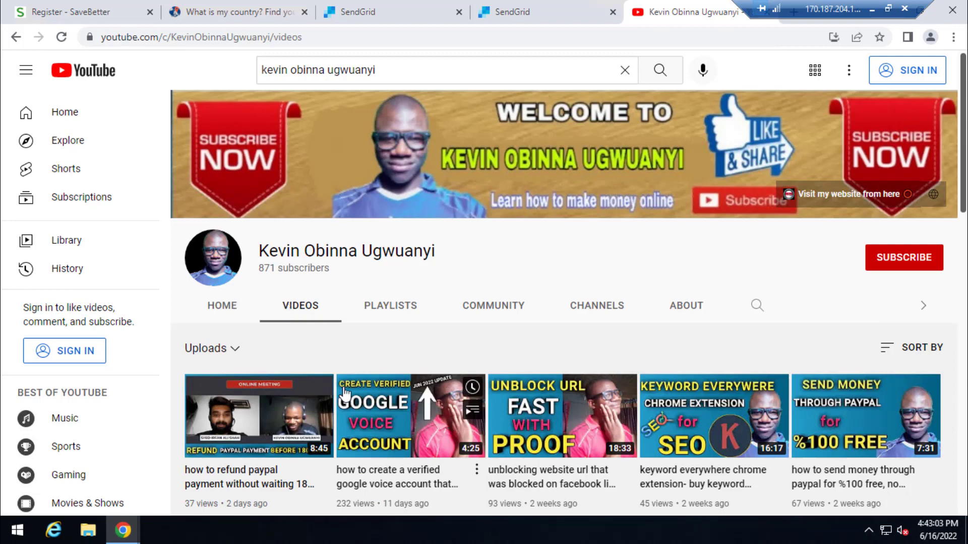
scroll(344, 393, down, 5)
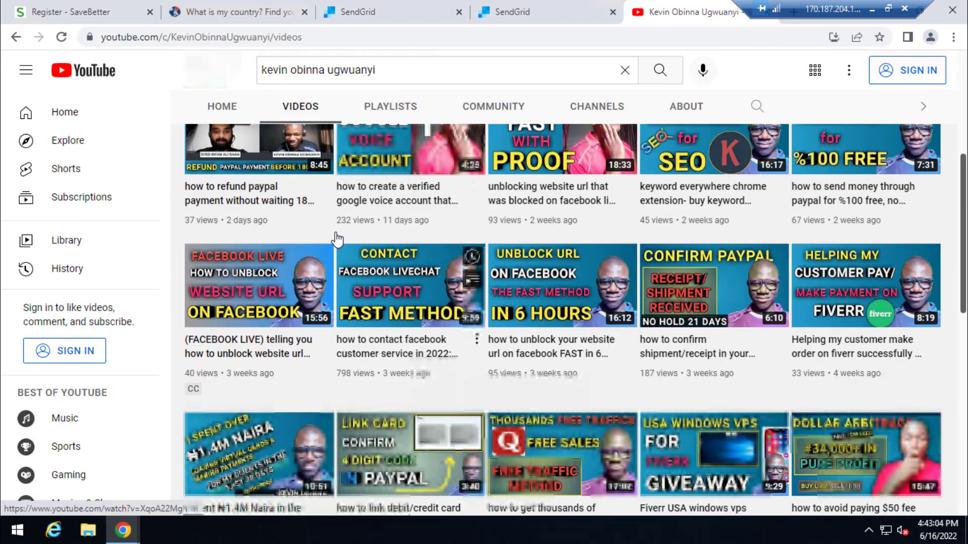
scroll(326, 295, down, 5)
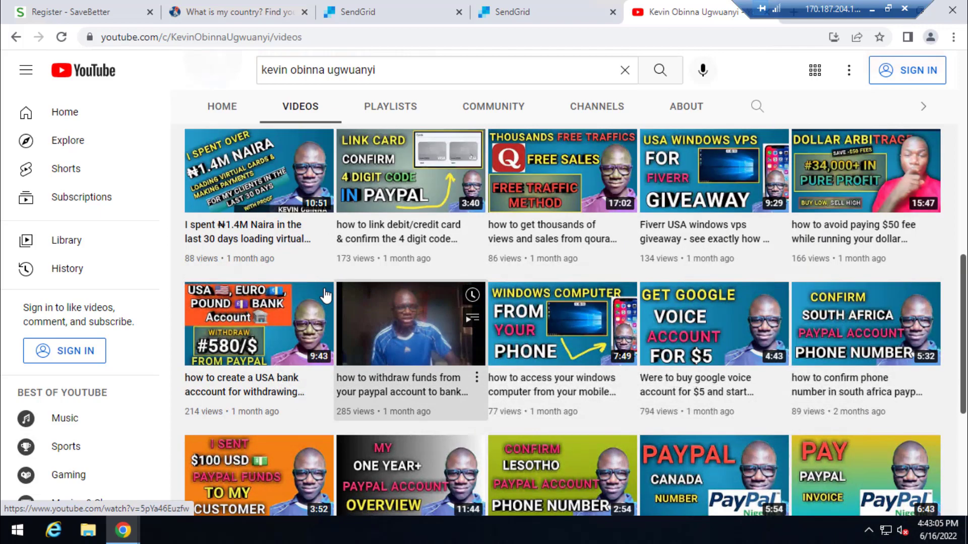